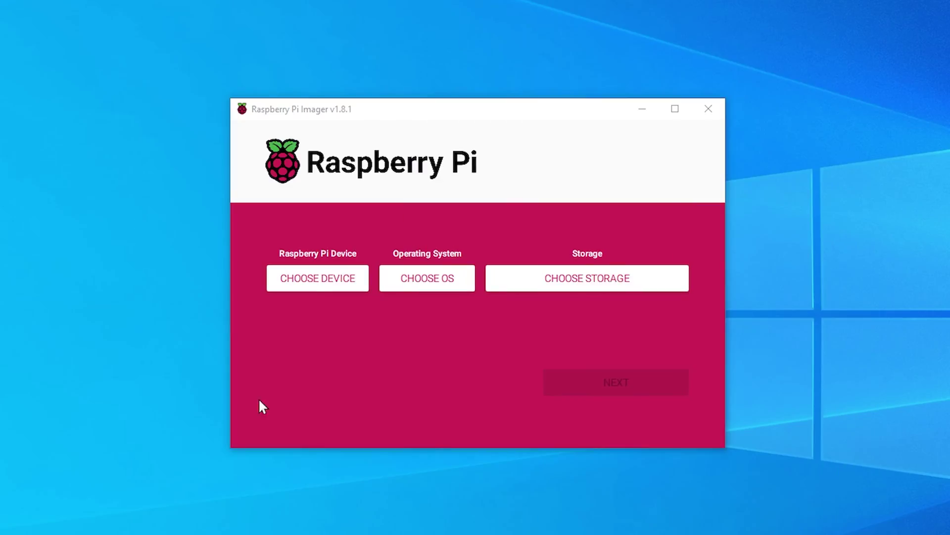
Choose Raspberry Pi 3 as the target device
{"action": "left_click", "coordinate": [318, 276]}
{"action": "scroll", "coordinate": [446, 284], "scroll_direction": "down", "scroll_amount": 4}
{"action": "left_click", "coordinate": [452, 282]}
Select Home Assistant OS 11.1 (RPi 3) under Other specific-purpose OS > Home assistants
{"action": "left_click", "coordinate": [431, 280]}
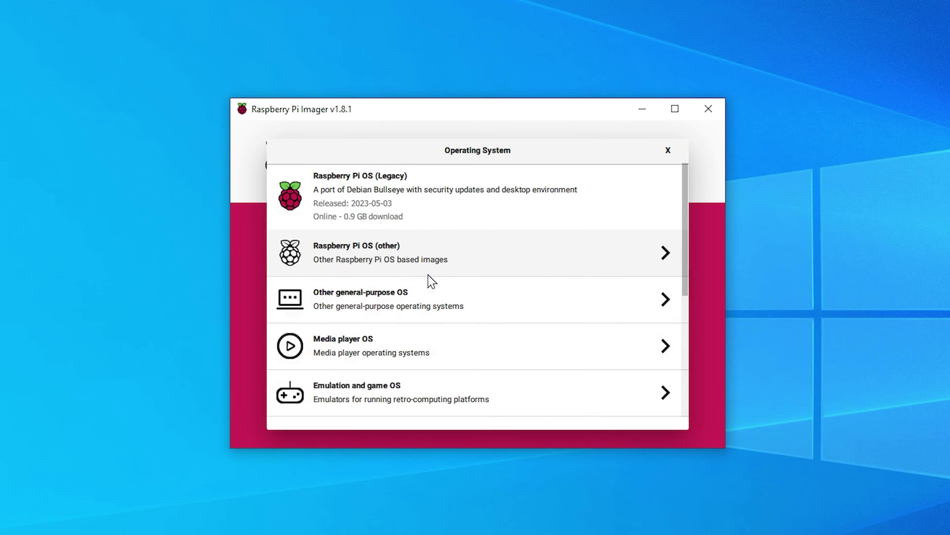
{"action": "left_click", "coordinate": [403, 304]}
{"action": "left_click", "coordinate": [297, 183]}
{"action": "scroll", "coordinate": [378, 304], "scroll_direction": "down", "scroll_amount": 3}
{"action": "scroll", "coordinate": [347, 356], "scroll_direction": "up", "scroll_amount": 4}
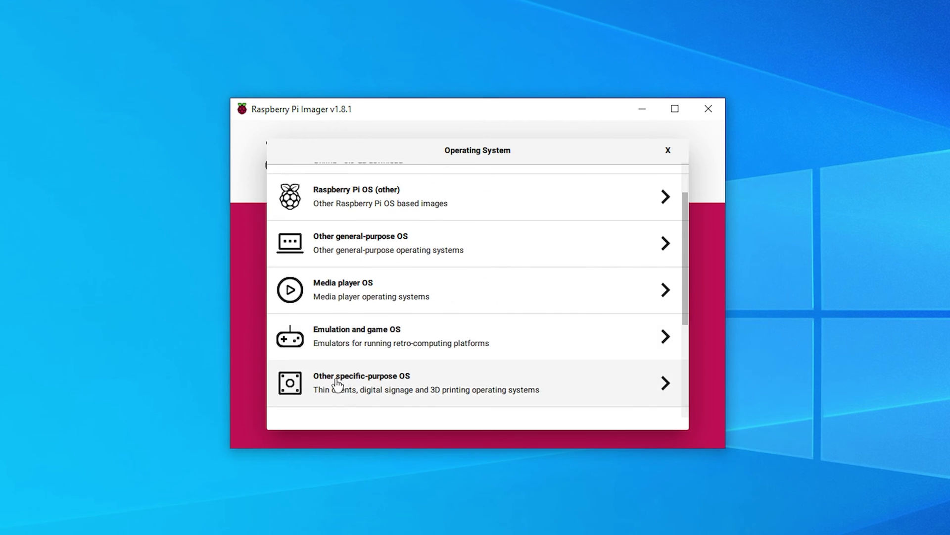
{"action": "left_click", "coordinate": [336, 387]}
{"action": "left_click", "coordinate": [342, 292]}
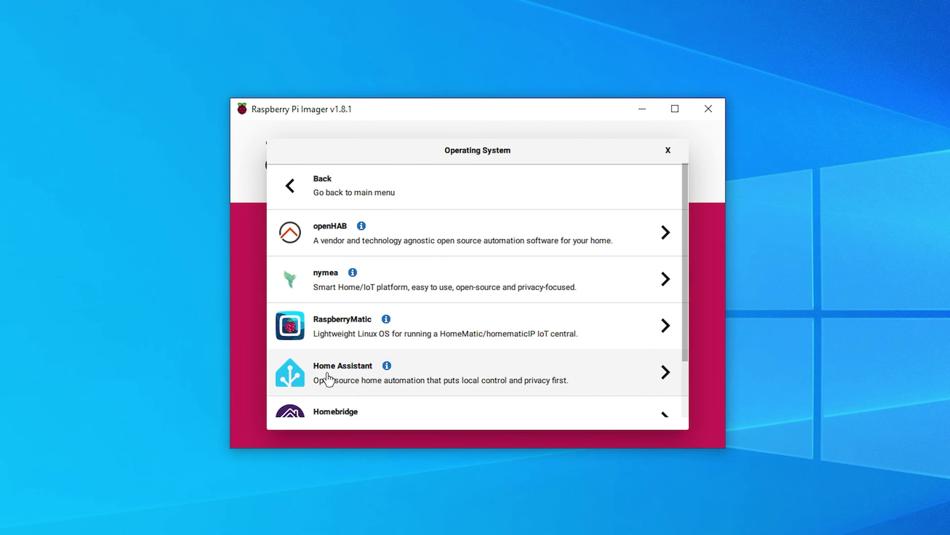
{"action": "left_click", "coordinate": [328, 379]}
{"action": "left_click", "coordinate": [399, 243]}
Choose the SDHC card as storage and confirm erasing it to start writing
{"action": "left_click", "coordinate": [582, 281]}
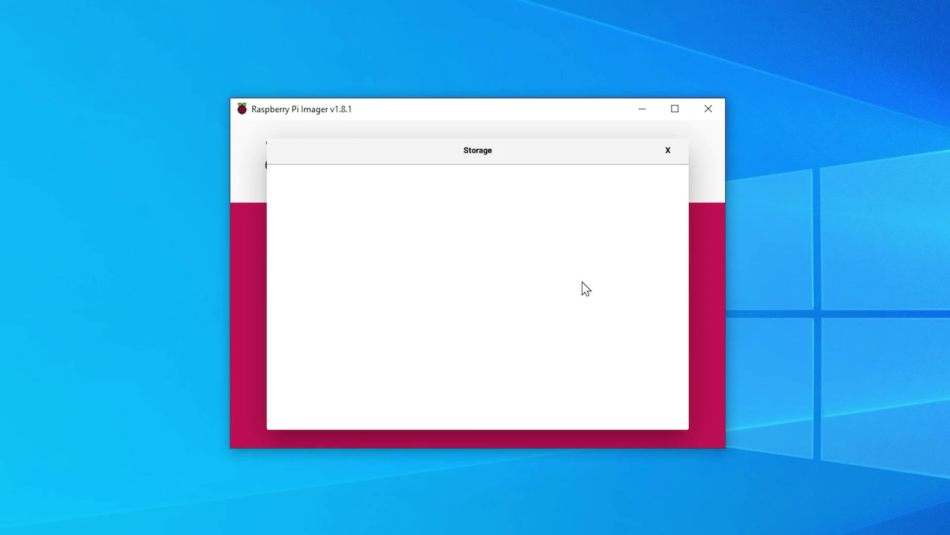
{"action": "left_click", "coordinate": [391, 194]}
{"action": "left_click", "coordinate": [644, 383]}
{"action": "left_click", "coordinate": [494, 330]}
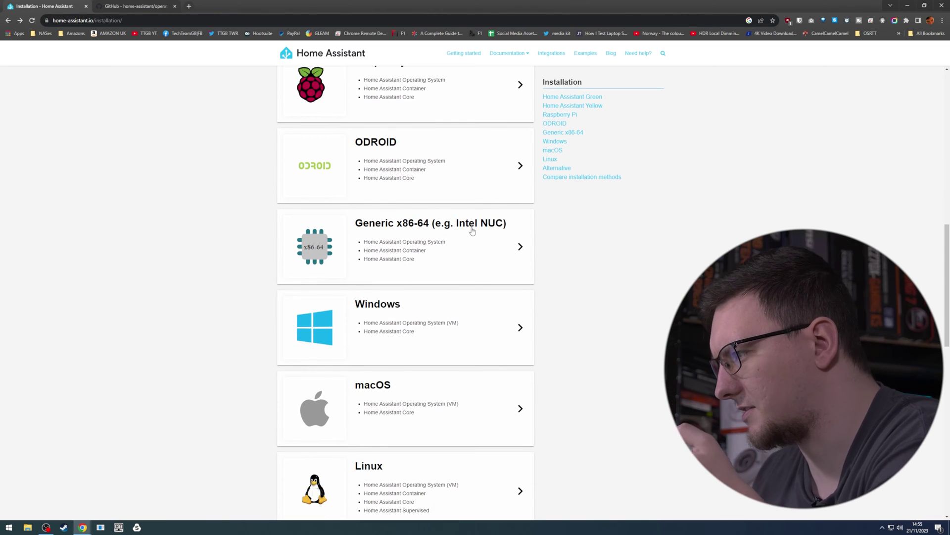
Read through the Generic x86-64 installation guide, then go to the GitHub operating-system repository
{"action": "left_click", "coordinate": [474, 229]}
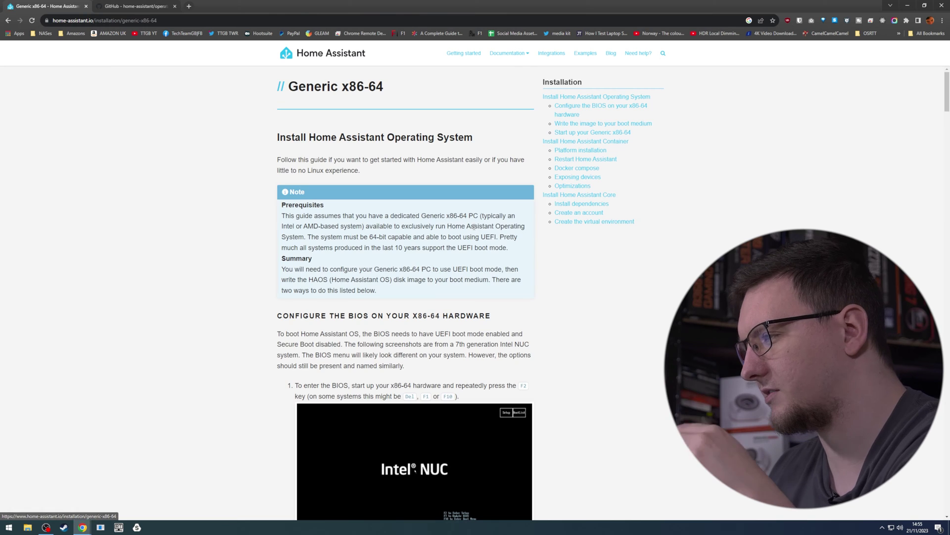
{"action": "left_click_drag", "start_coordinate": [947, 91], "coordinate": [927, 365]}
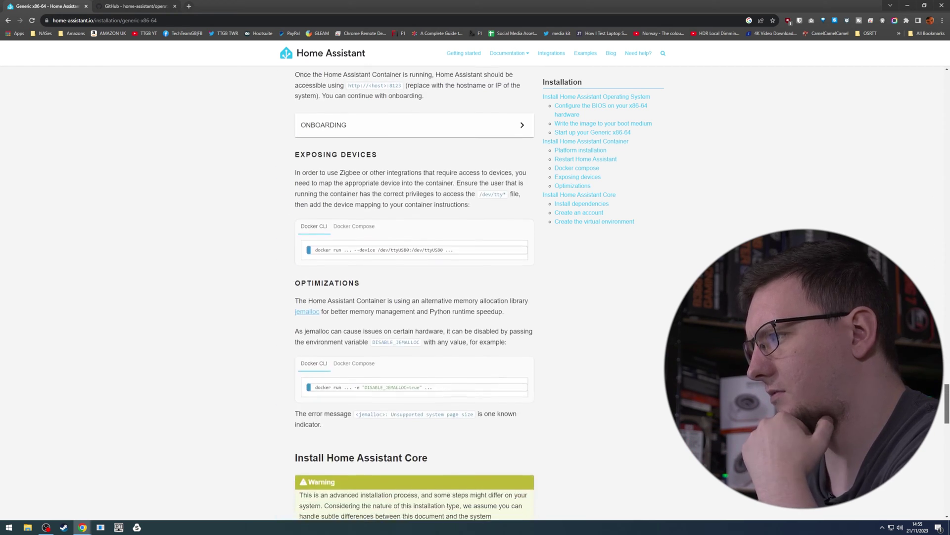
{"action": "left_click_drag", "start_coordinate": [901, 413], "coordinate": [900, 471]}
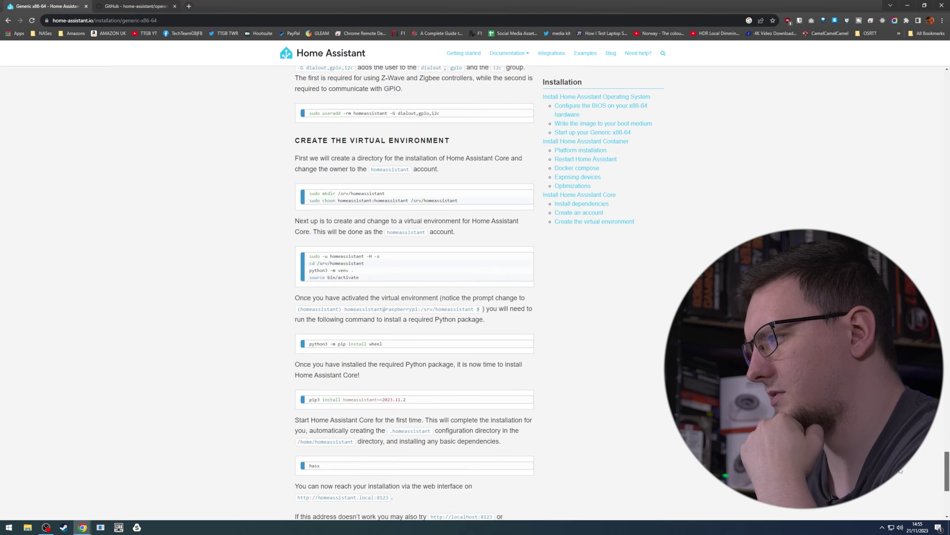
{"action": "left_click", "coordinate": [121, 5]}
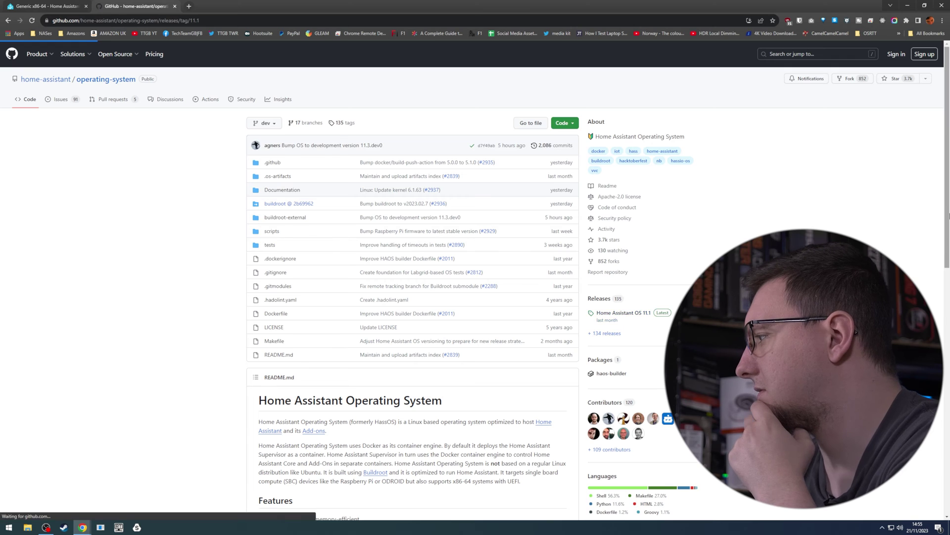
Scroll the Home Assistant OS 11.1 release to its assets and search for 'iso'
{"action": "left_click_drag", "start_coordinate": [946, 122], "coordinate": [931, 450]}
{"action": "scroll", "coordinate": [444, 322], "scroll_direction": "up", "scroll_amount": 4}
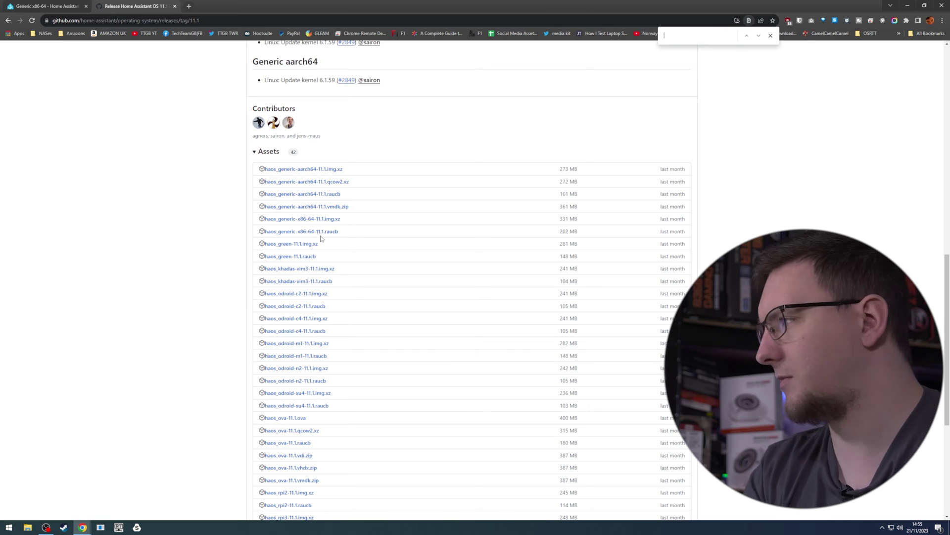
{"action": "type", "text": "o"}
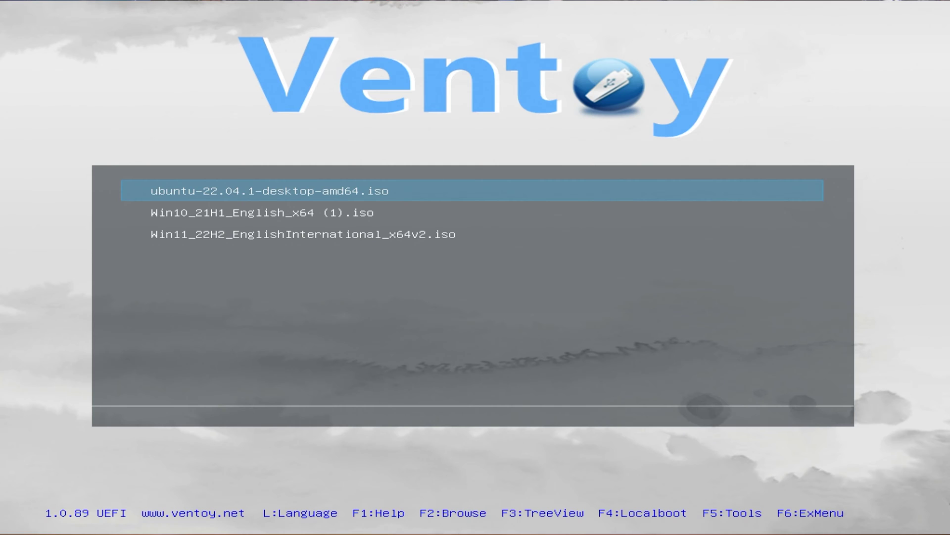
Boot the ubuntu-22.04.1 ISO from Ventoy in normal mode and select Try or Install Ubuntu
{"action": "key", "text": "Down"}
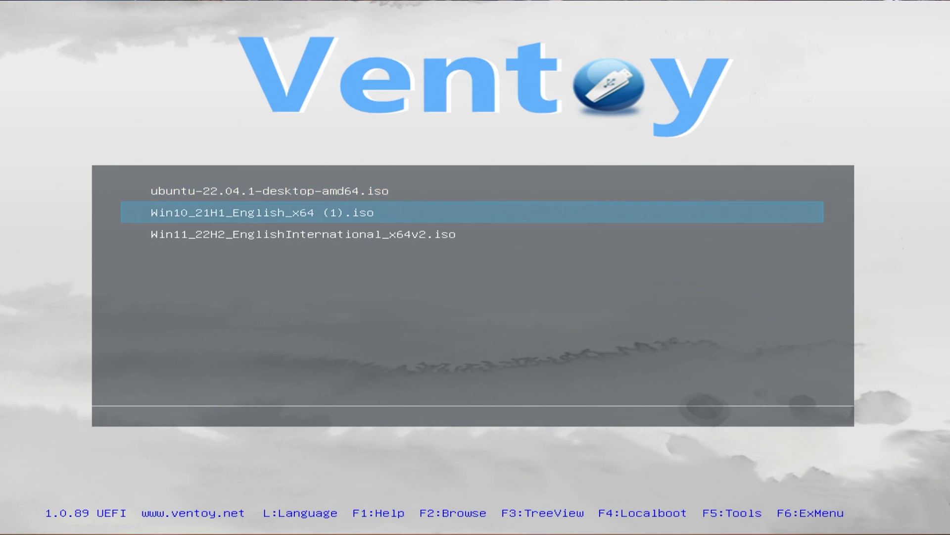
{"action": "key", "text": "Up"}
{"action": "key", "text": "Return"}
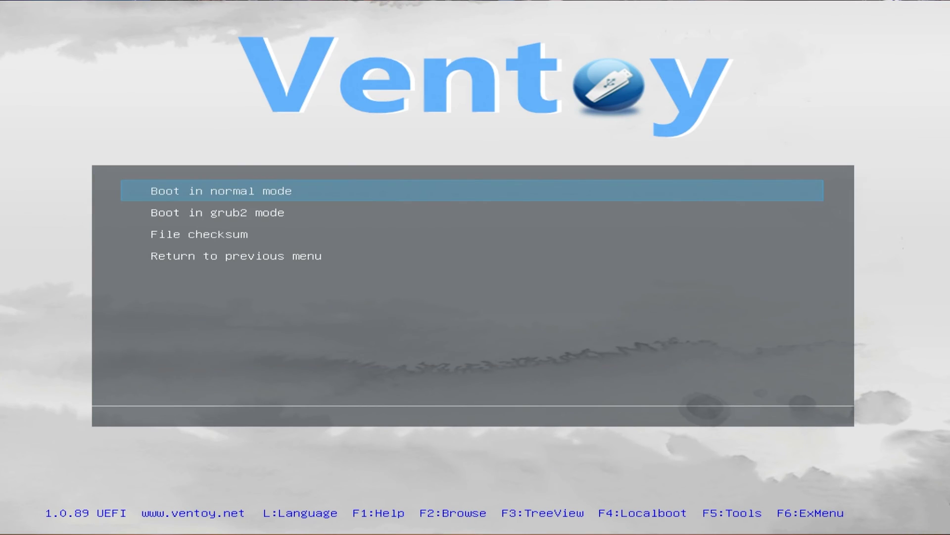
{"action": "key", "text": "Return"}
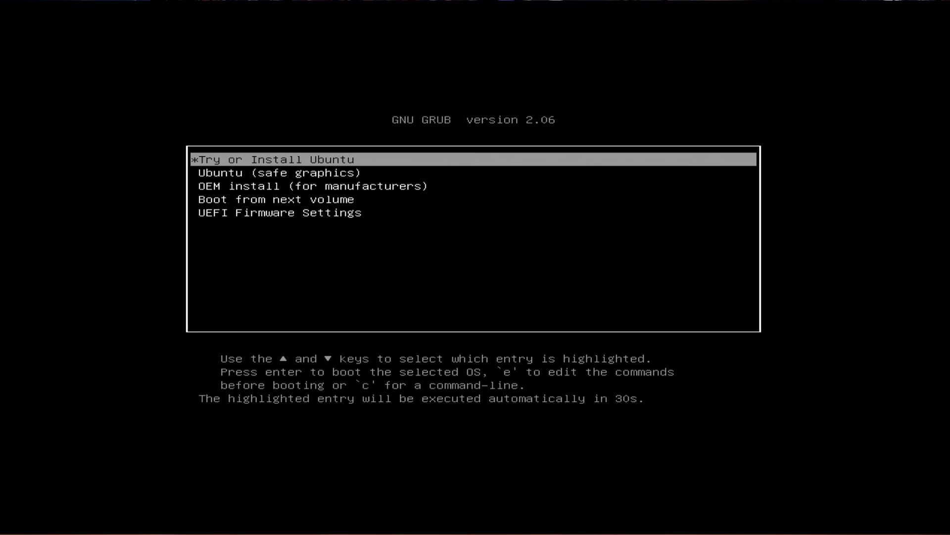
{"action": "key", "text": "Down"}
{"action": "key", "text": "Up"}
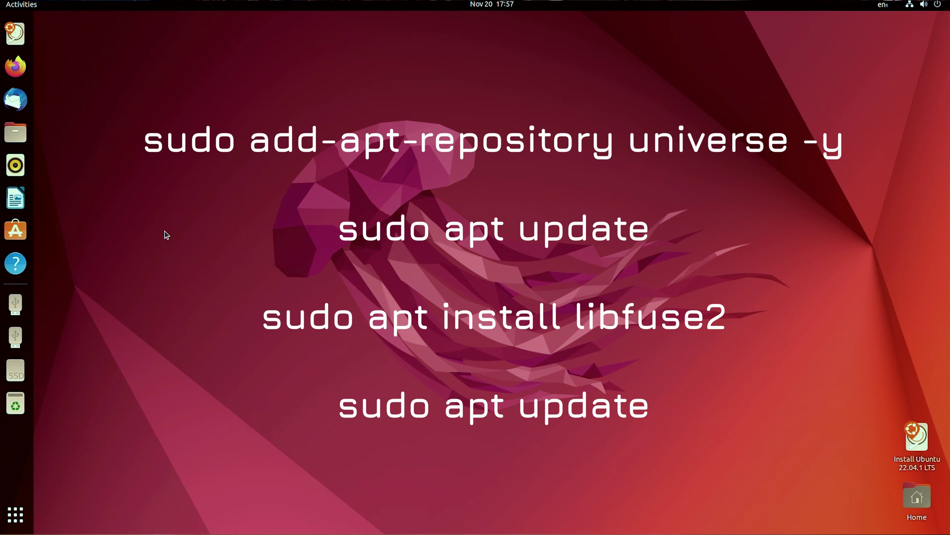
Launch Terminal and enable the universe repository with 'sudo add-apt-repository universe -y'
{"action": "key", "text": "super"}
{"action": "type", "text": "tel"}
{"action": "key", "text": "Return"}
{"action": "type", "text": "sudo"}
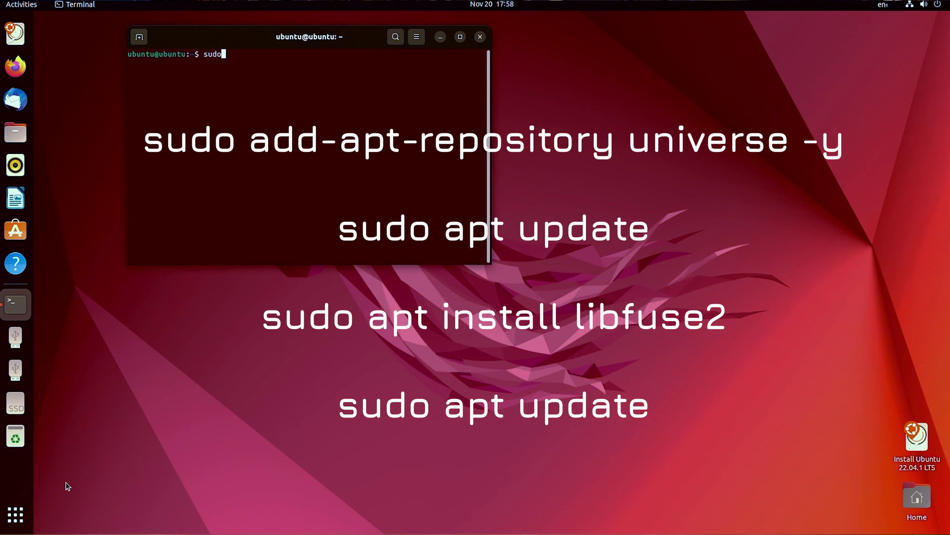
{"action": "type", "text": " add-apt-repository universe -y"}
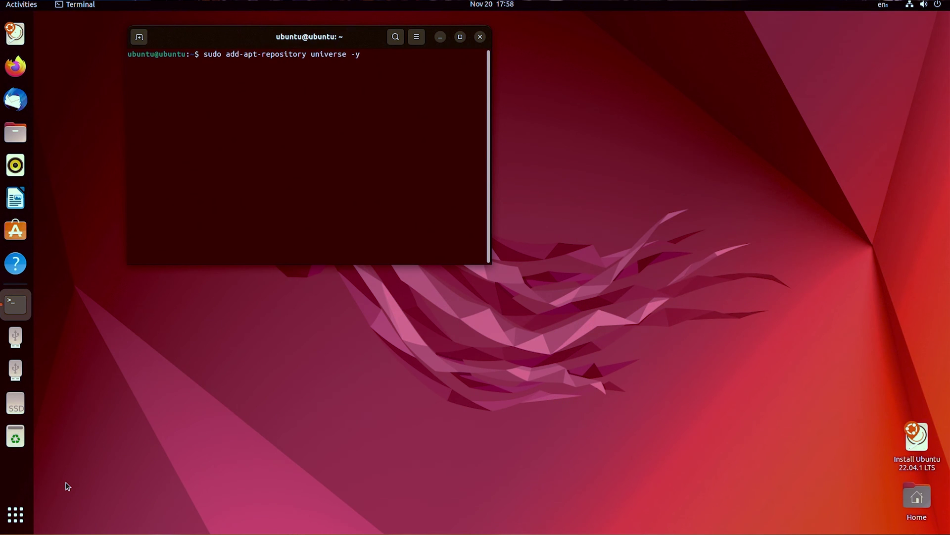
{"action": "key", "text": "Return"}
Switch to a root shell with sudo su, run apt update and install libfuse2
{"action": "type", "text": "sudo su"}
{"action": "key", "text": "Return"}
{"action": "type", "text": "ap"}
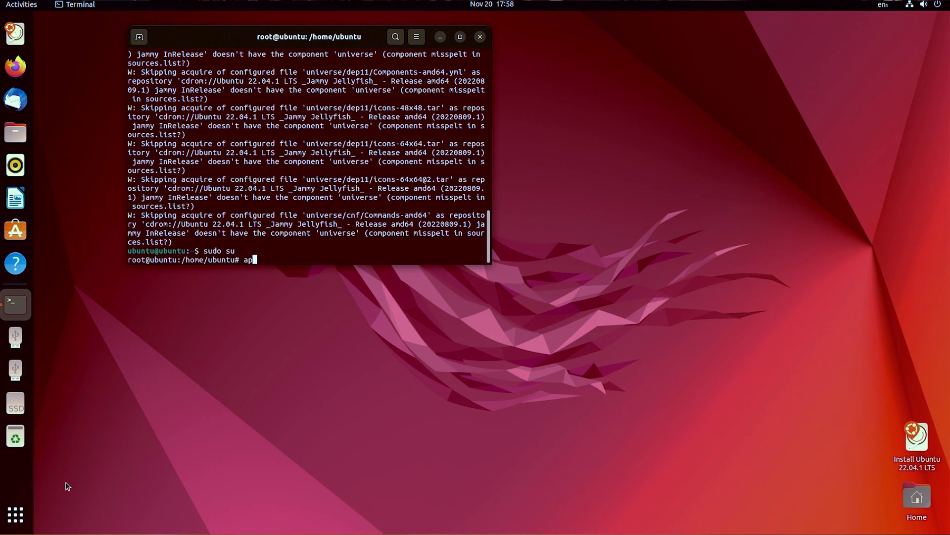
{"action": "type", "text": "t update"}
{"action": "key", "text": "Return"}
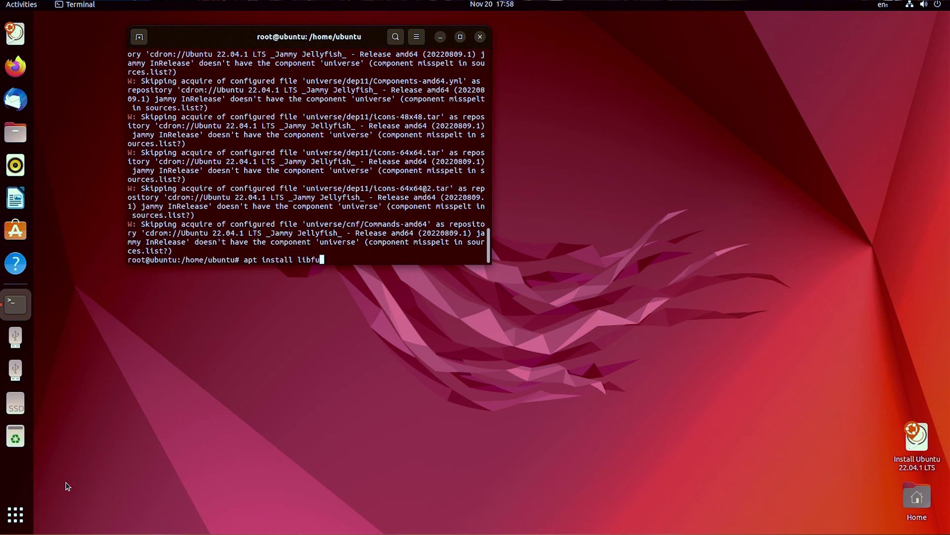
{"action": "type", "text": "se2"}
{"action": "key", "text": "Return"}
{"action": "left_click", "coordinate": [15, 66]}
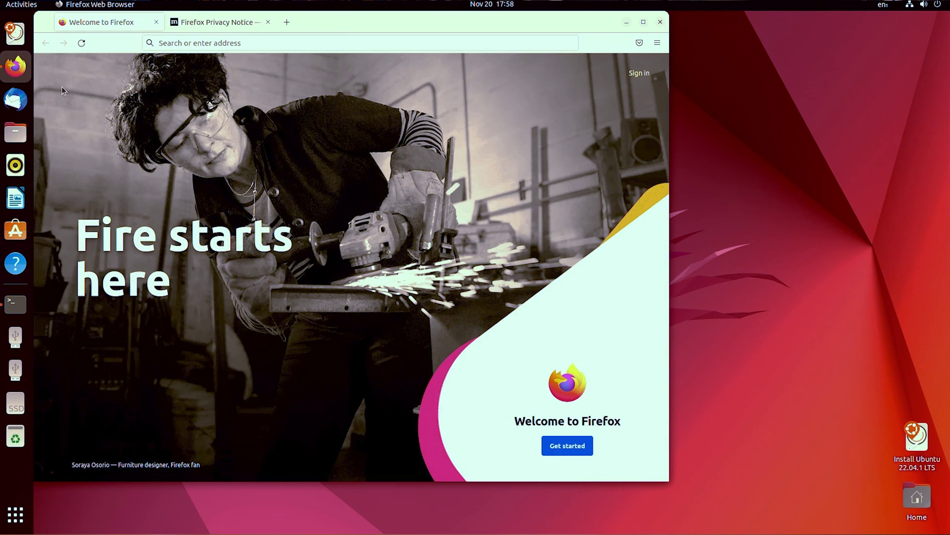
Download balena-etcher_1.18.11_amd64.deb from the etcher releases page and open it for installation
{"action": "left_click", "coordinate": [173, 43]}
{"action": "type", "text": "github.com/balena-io/etcher/releases"}
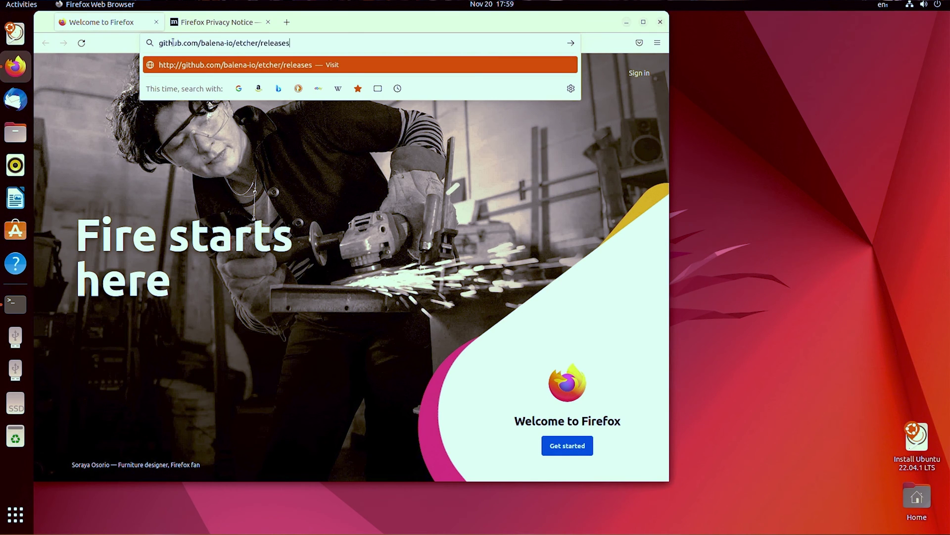
{"action": "key", "text": "Return"}
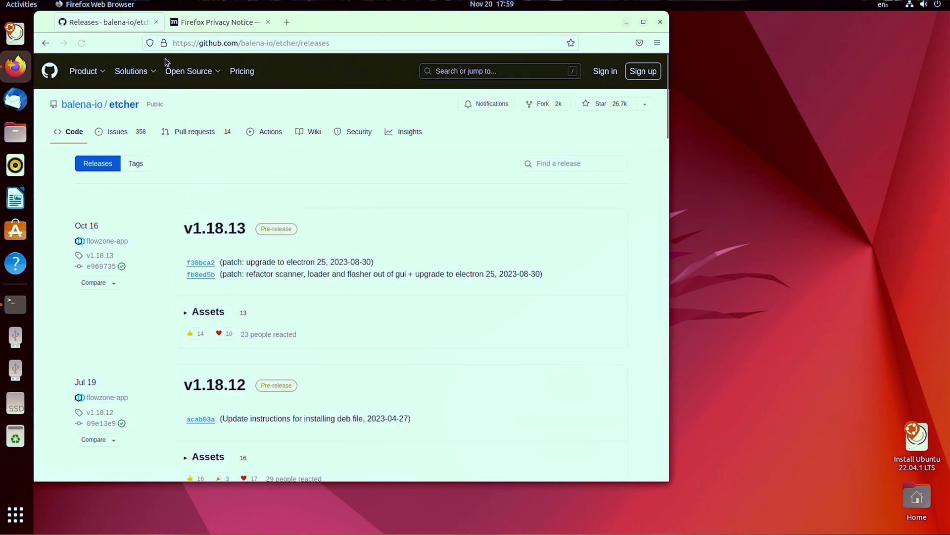
{"action": "scroll", "coordinate": [311, 303], "scroll_direction": "down", "scroll_amount": 10}
{"action": "left_click", "coordinate": [291, 246]}
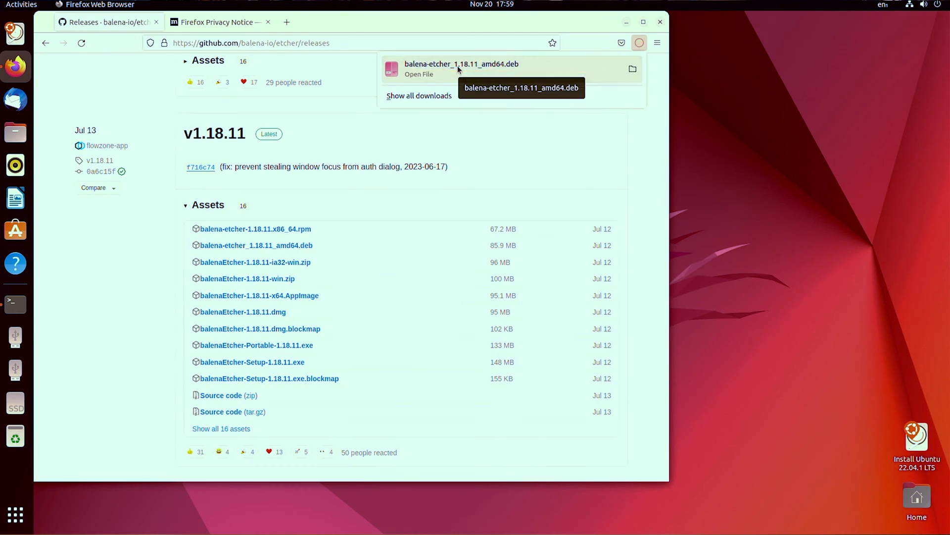
{"action": "left_click", "coordinate": [460, 71]}
{"action": "key", "text": "Escape"}
Point another Firefox tab at github.com/ to reach the home-assistant operating-system repository
{"action": "left_click", "coordinate": [212, 22]}
{"action": "left_click", "coordinate": [226, 43]}
{"action": "type", "text": "github.com/"}
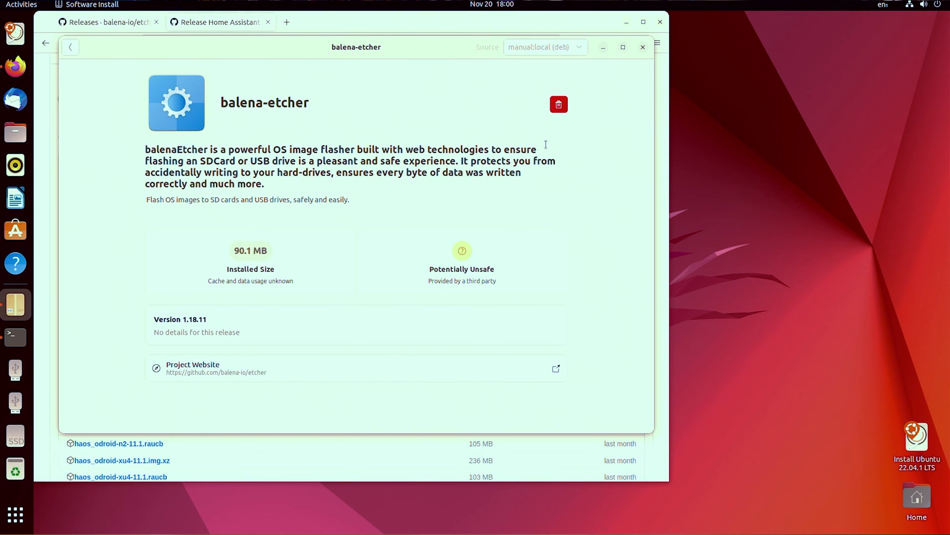
{"action": "key", "text": "super"}
{"action": "key", "text": "super"}
Open the Home Assistant OS 11.1 release and copy the haos_generic-x86-64-11.1.img.xz link address
{"action": "scroll", "coordinate": [661, 377], "scroll_direction": "down", "scroll_amount": 1}
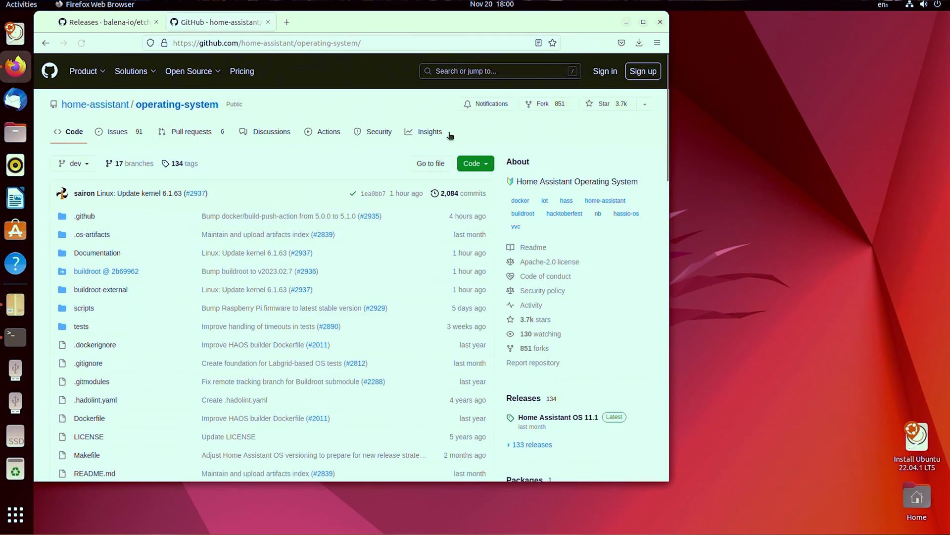
{"action": "left_click", "coordinate": [542, 417]}
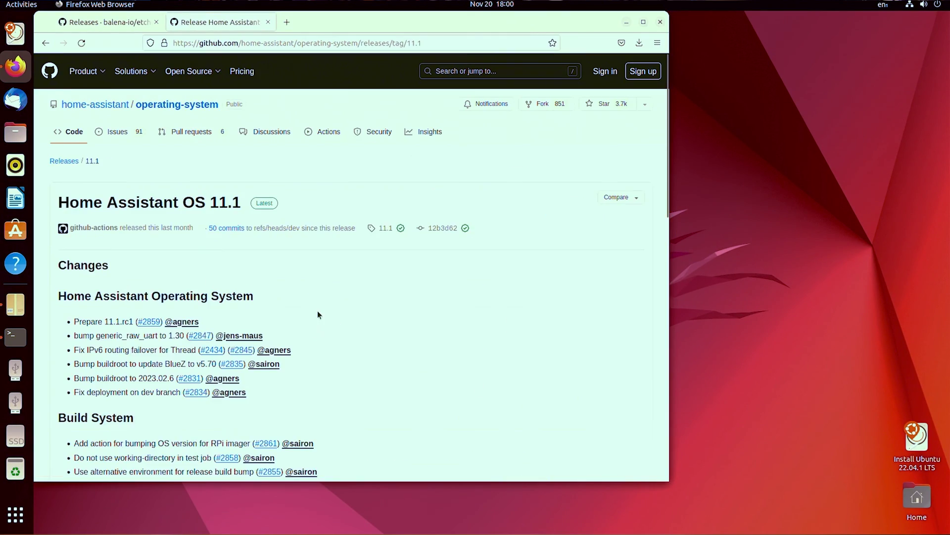
{"action": "scroll", "coordinate": [320, 310], "scroll_direction": "down", "scroll_amount": 10}
{"action": "scroll", "coordinate": [320, 312], "scroll_direction": "down", "scroll_amount": 8}
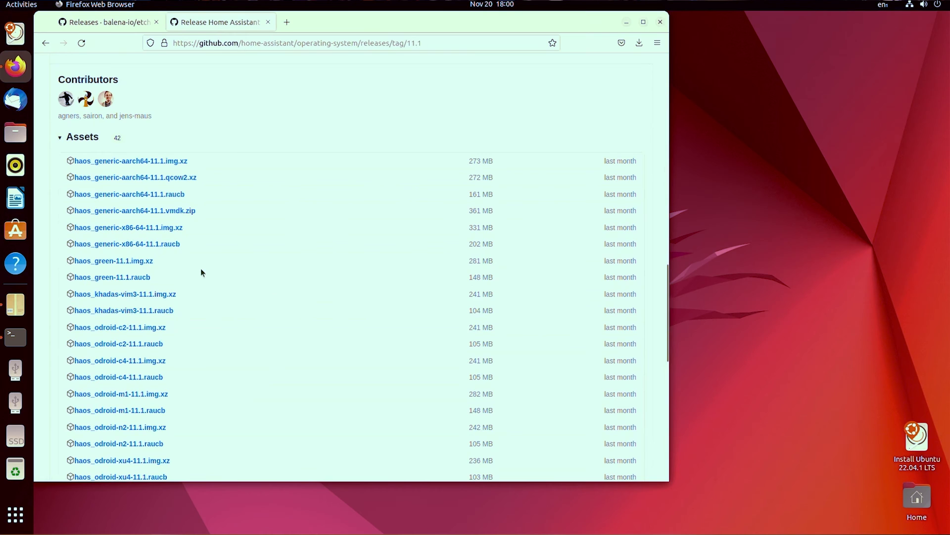
{"action": "right_click", "coordinate": [155, 232]}
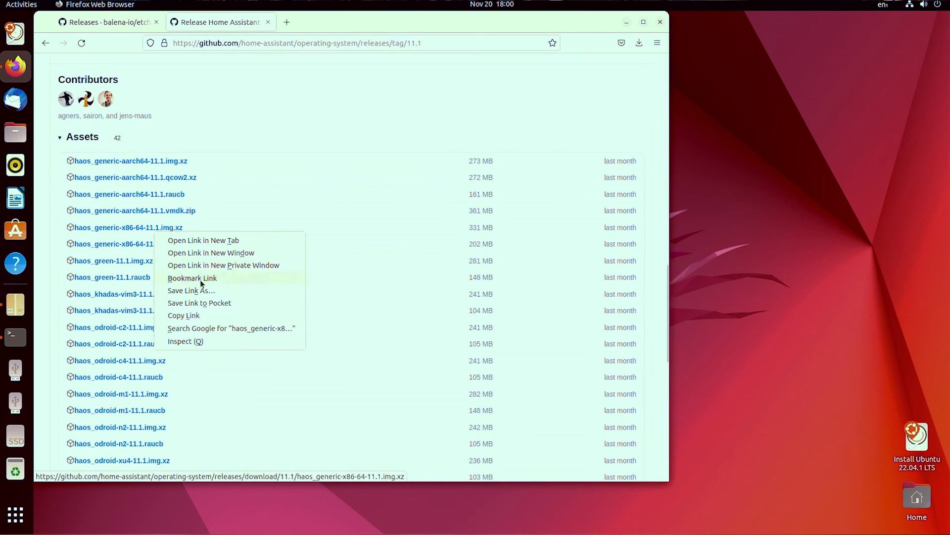
{"action": "left_click", "coordinate": [183, 318]}
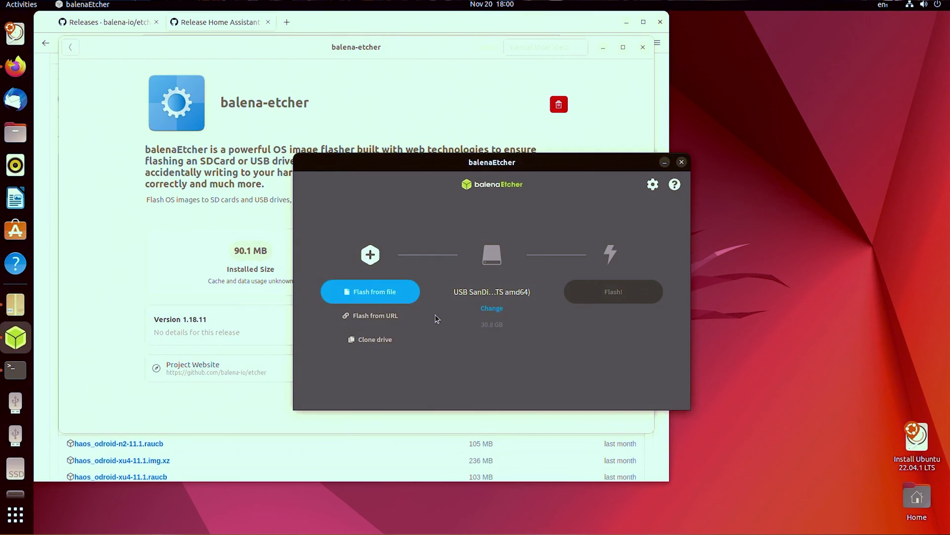
{"action": "left_click", "coordinate": [398, 315]}
Load the image in Etcher from the pasted download link and clear other windows away
{"action": "left_click", "coordinate": [323, 241]}
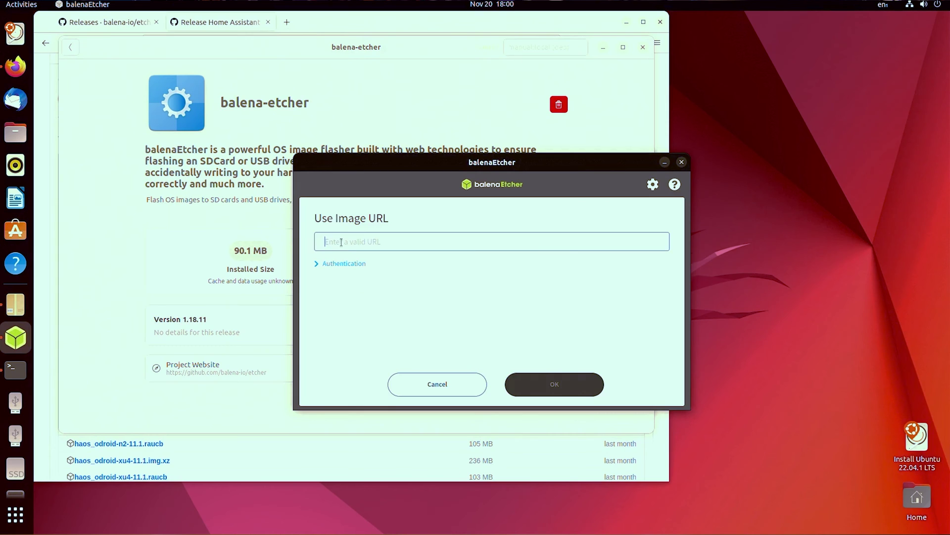
{"action": "key", "text": "ctrl+v"}
{"action": "left_click", "coordinate": [530, 393]}
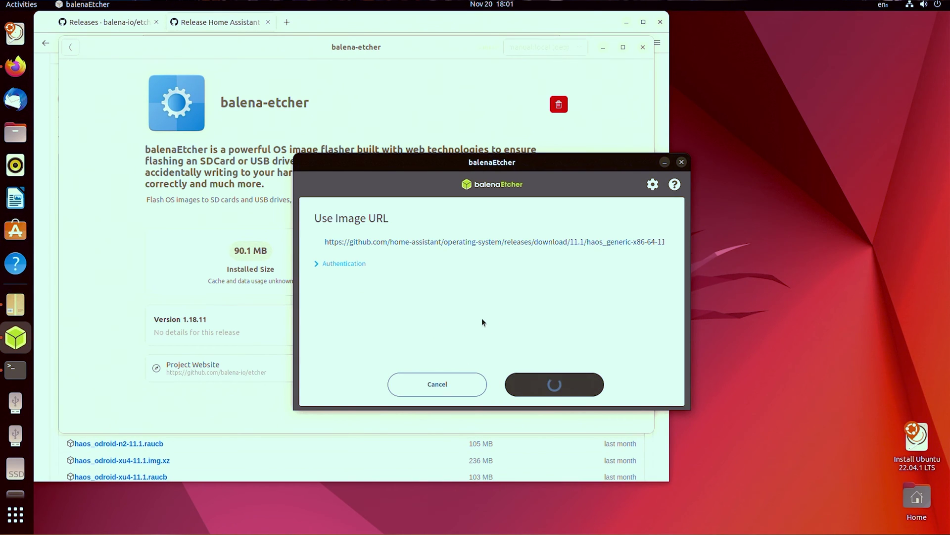
{"action": "left_click", "coordinate": [643, 47]}
{"action": "left_click", "coordinate": [625, 31]}
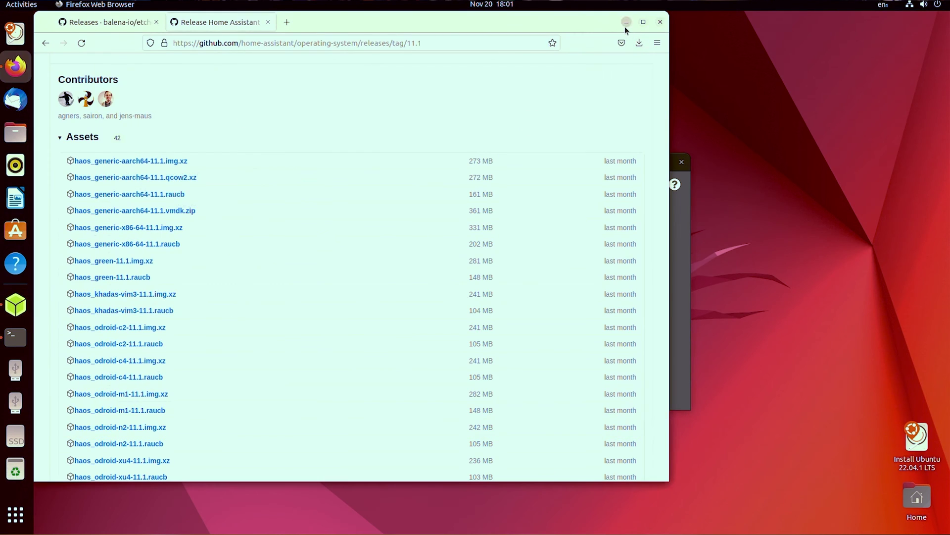
{"action": "left_click", "coordinate": [626, 22]}
{"action": "left_click", "coordinate": [16, 337]}
{"action": "left_click", "coordinate": [15, 337]}
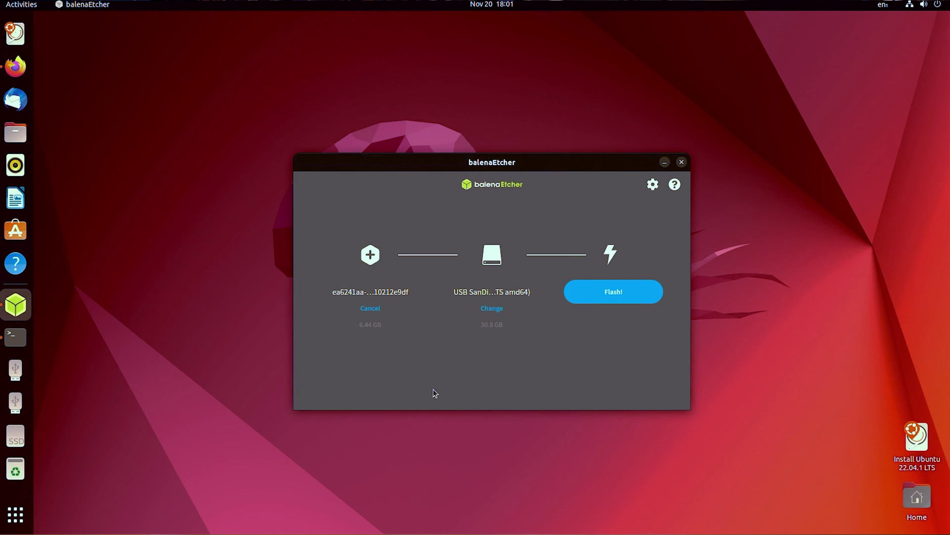
Flash to the hidden Samsung SSD system drive, dismiss the failure error, and close Etcher
{"action": "left_click", "coordinate": [491, 309]}
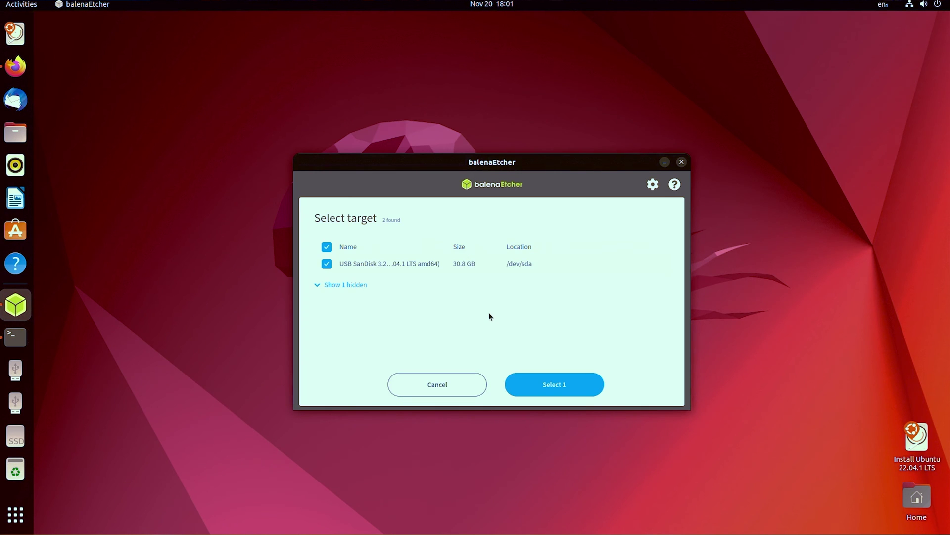
{"action": "left_click", "coordinate": [340, 285]}
{"action": "left_click", "coordinate": [360, 284]}
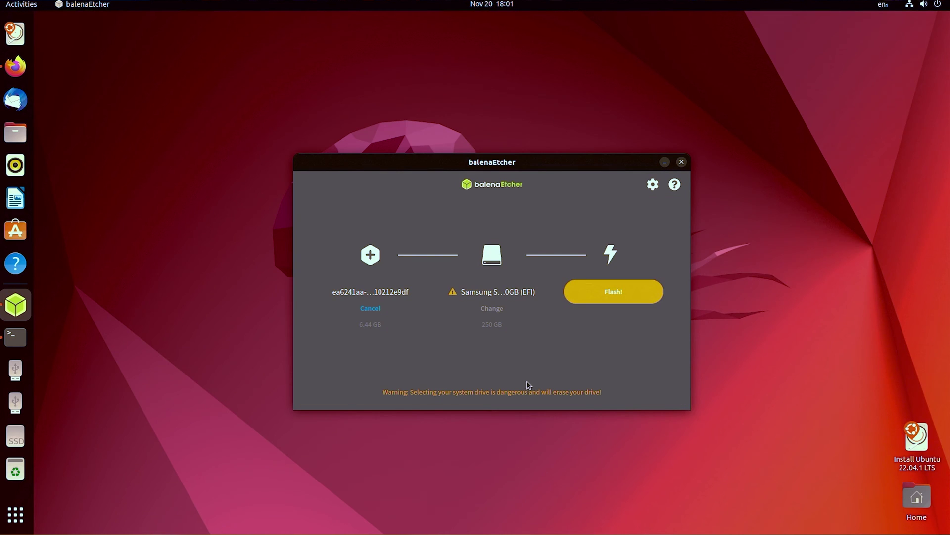
{"action": "left_click", "coordinate": [618, 297]}
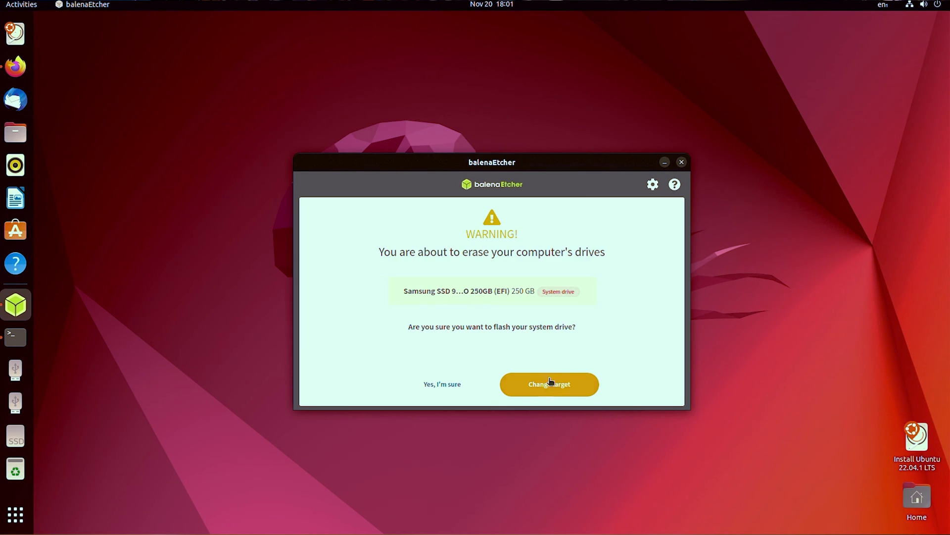
{"action": "left_click", "coordinate": [454, 389]}
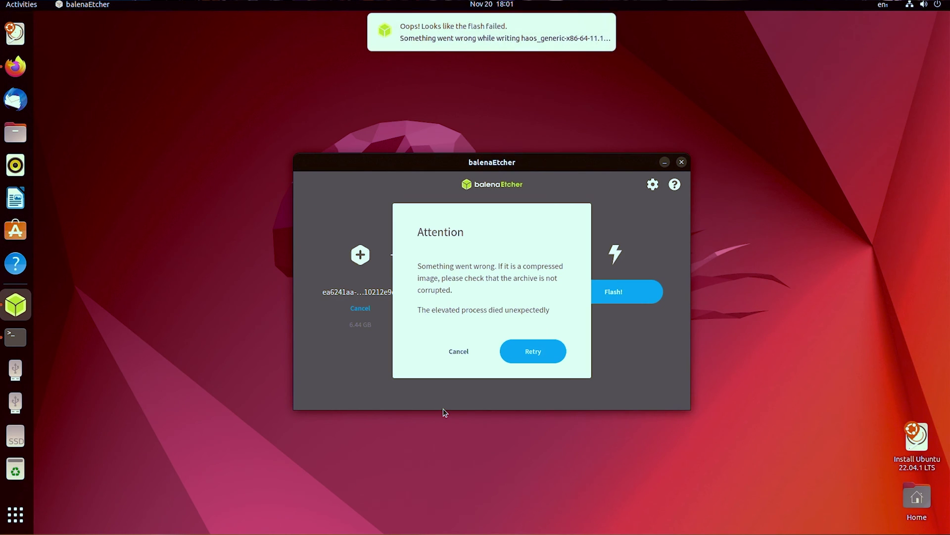
{"action": "left_click", "coordinate": [458, 352]}
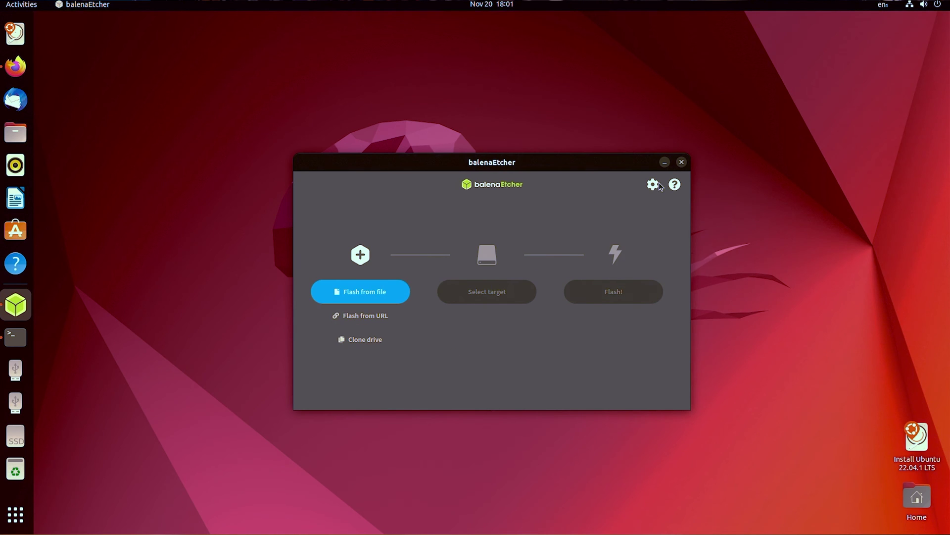
{"action": "left_click", "coordinate": [682, 162]}
{"action": "left_click", "coordinate": [16, 514]}
In GParted, delete the nvme0n1p1 EFI and nvme0n1p2 apfs partitions and apply
{"action": "left_click", "coordinate": [446, 441]}
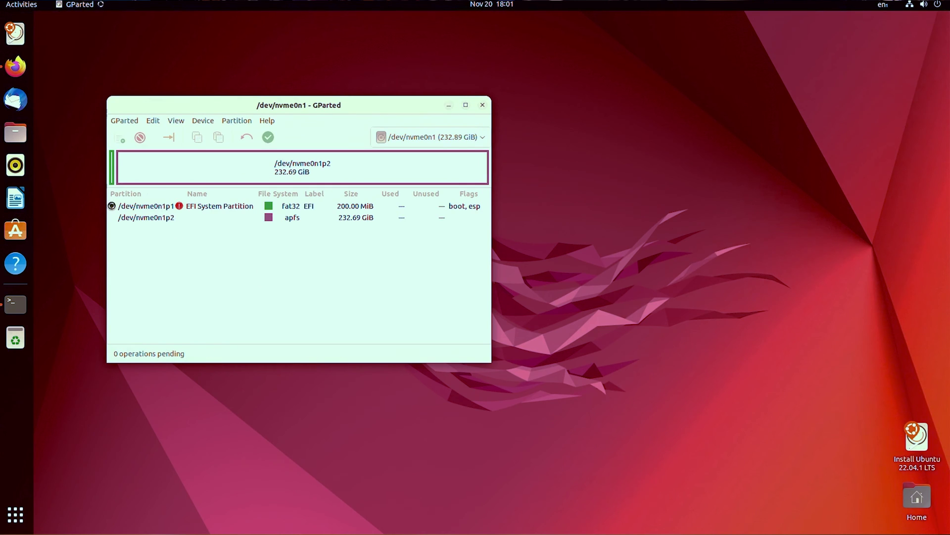
{"action": "left_click", "coordinate": [148, 211]}
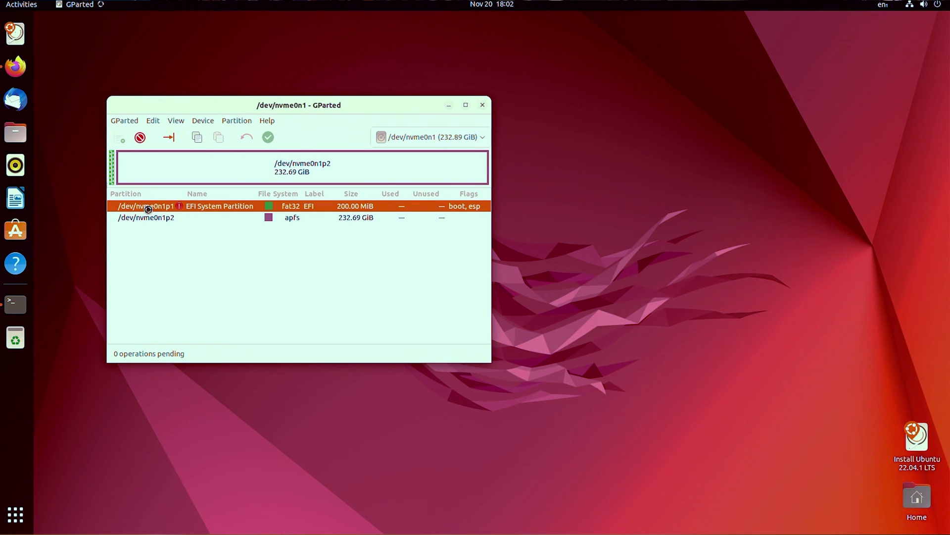
{"action": "left_click", "coordinate": [140, 137]}
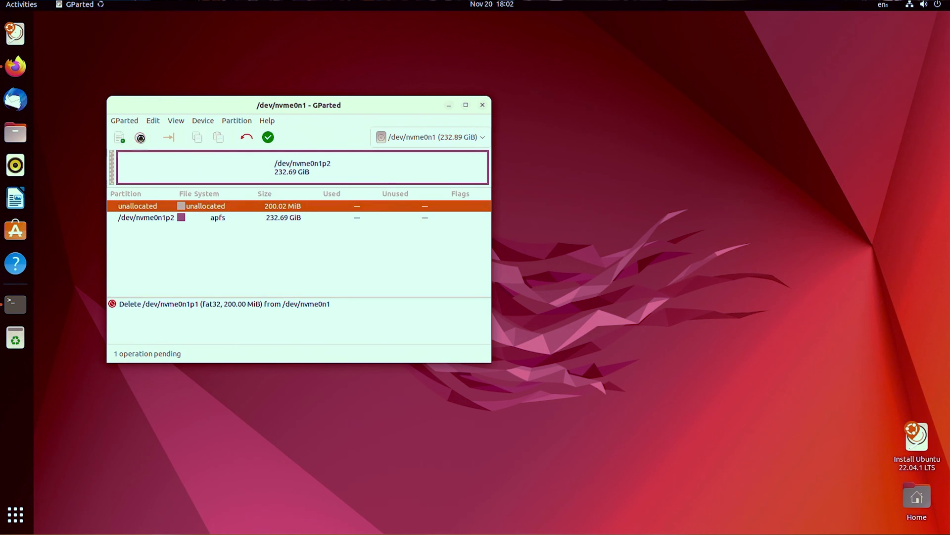
{"action": "left_click", "coordinate": [166, 219]}
{"action": "left_click", "coordinate": [140, 139]}
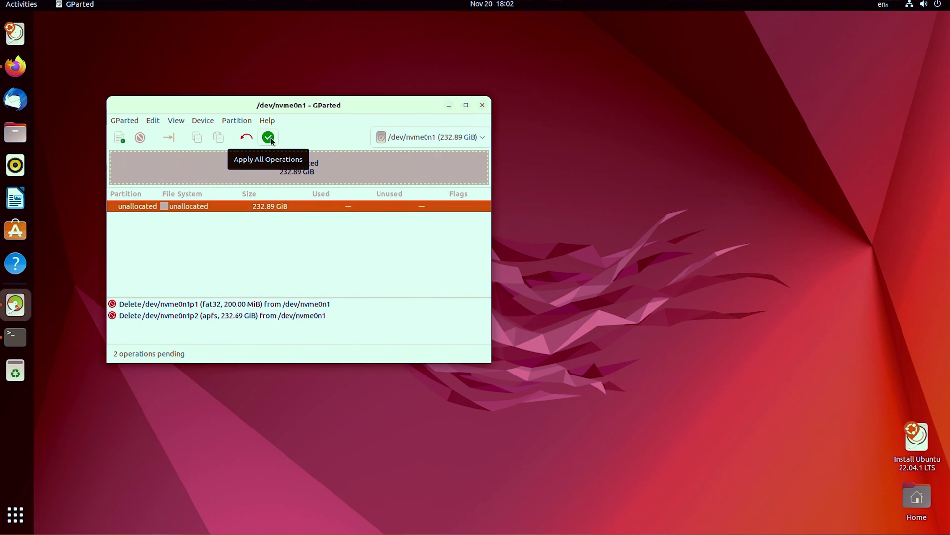
{"action": "left_click", "coordinate": [268, 137]}
{"action": "left_click", "coordinate": [346, 255]}
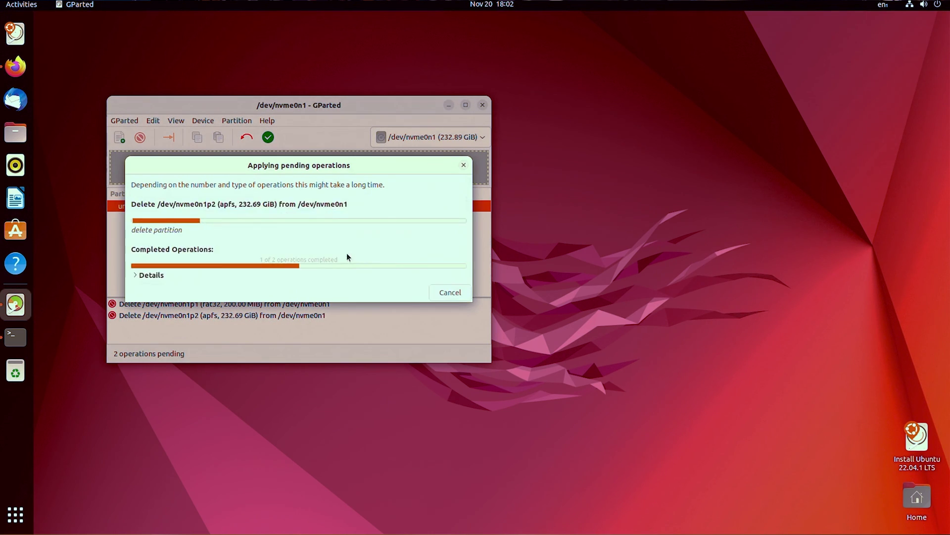
{"action": "left_click", "coordinate": [421, 293]}
Set up a new unformatted partition in the free space, then download haos_generic-x86-64-11.1.img.xz
{"action": "right_click", "coordinate": [166, 206]}
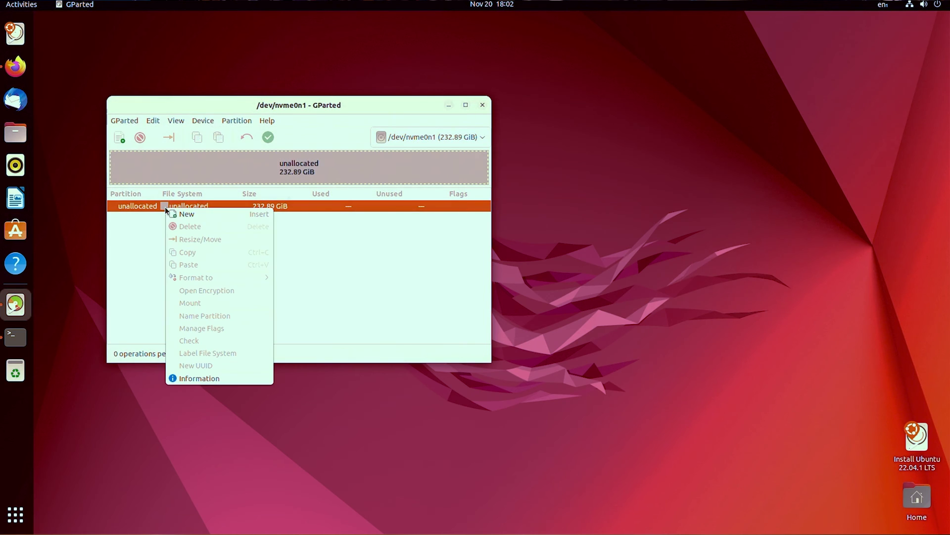
{"action": "left_click", "coordinate": [198, 216]}
{"action": "left_click", "coordinate": [396, 259]}
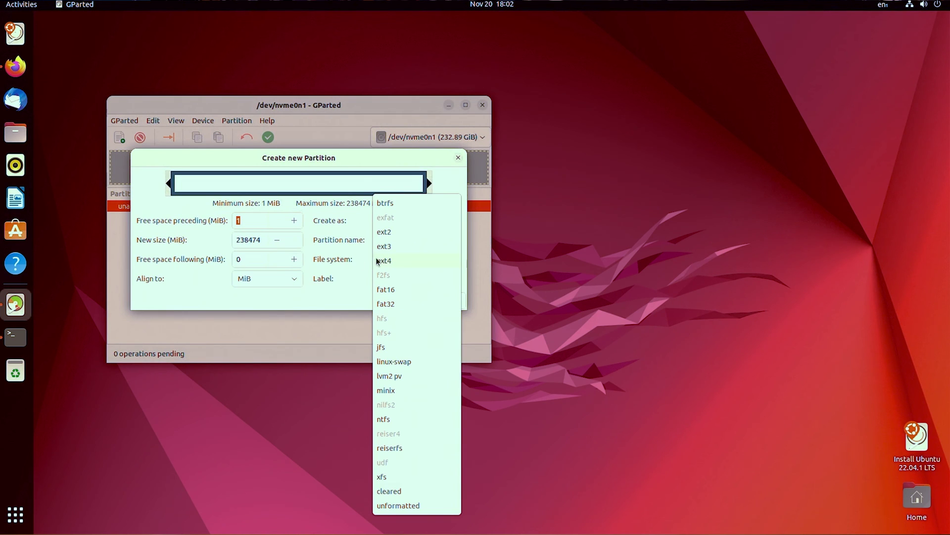
{"action": "left_click", "coordinate": [399, 505]}
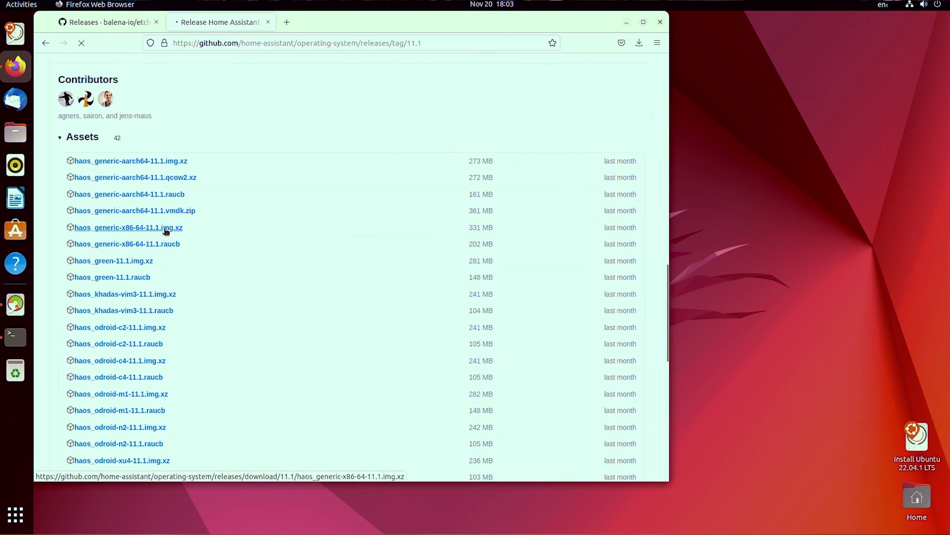
{"action": "left_click", "coordinate": [165, 227]}
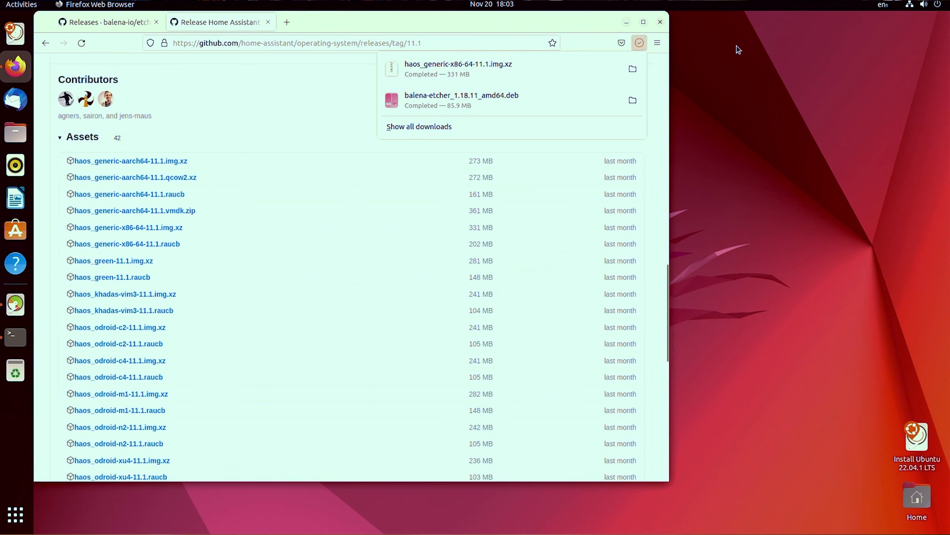
Launch balenaEtcher and load the haos_generic image file from Downloads
{"action": "left_click", "coordinate": [626, 23]}
{"action": "left_click", "coordinate": [15, 514]}
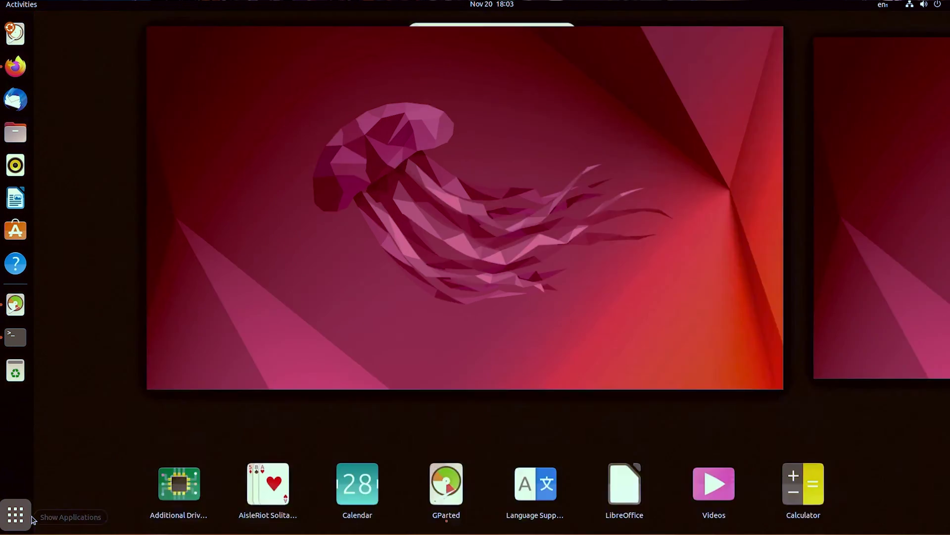
{"action": "scroll", "coordinate": [764, 254], "scroll_direction": "down", "scroll_amount": 1}
{"action": "left_click", "coordinate": [802, 228]}
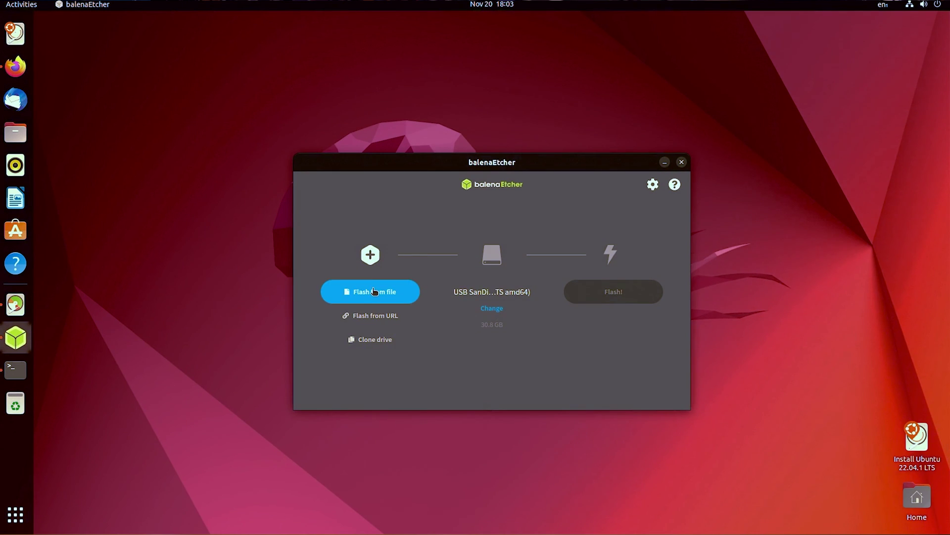
{"action": "left_click", "coordinate": [372, 290]}
{"action": "left_click", "coordinate": [230, 146]}
{"action": "left_click", "coordinate": [495, 102]}
{"action": "left_click", "coordinate": [765, 49]}
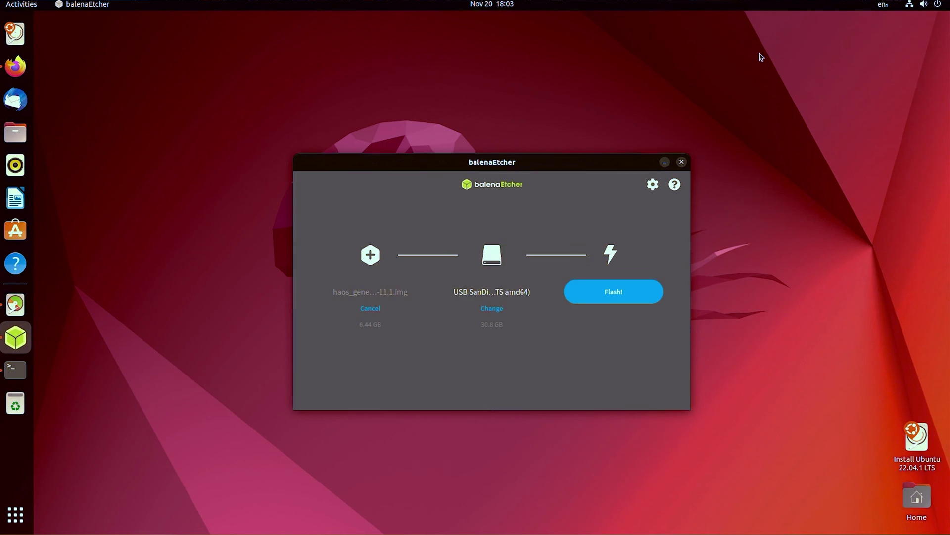
Target the Samsung SSD 960 EVO instead of the USB SanDisk drive and start flashing
{"action": "left_click", "coordinate": [497, 312]}
{"action": "left_click", "coordinate": [344, 280]}
{"action": "left_click", "coordinate": [327, 263]}
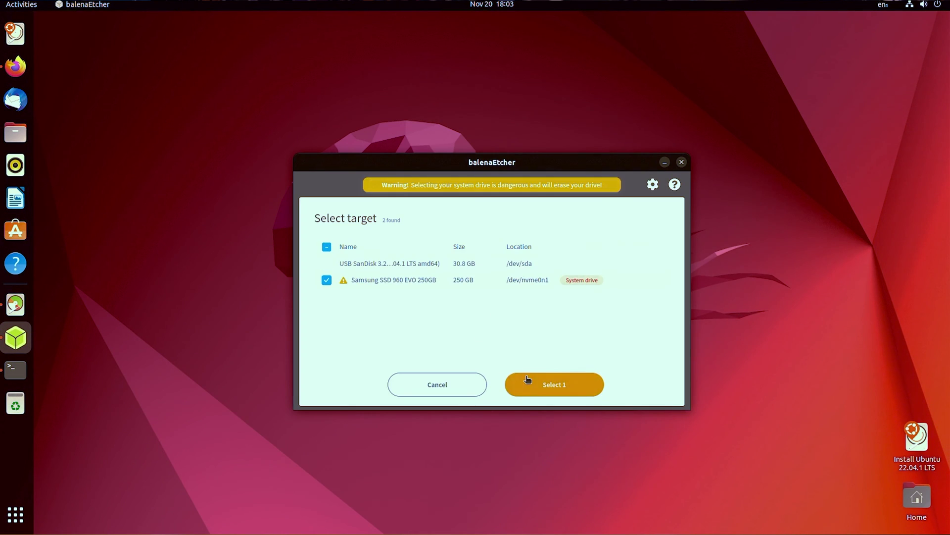
{"action": "left_click", "coordinate": [526, 384]}
{"action": "left_click", "coordinate": [590, 301]}
Confirm writing the haos_generic 11.1 image to the Samsung SSD system drive to start flashing
{"action": "left_click", "coordinate": [442, 385]}
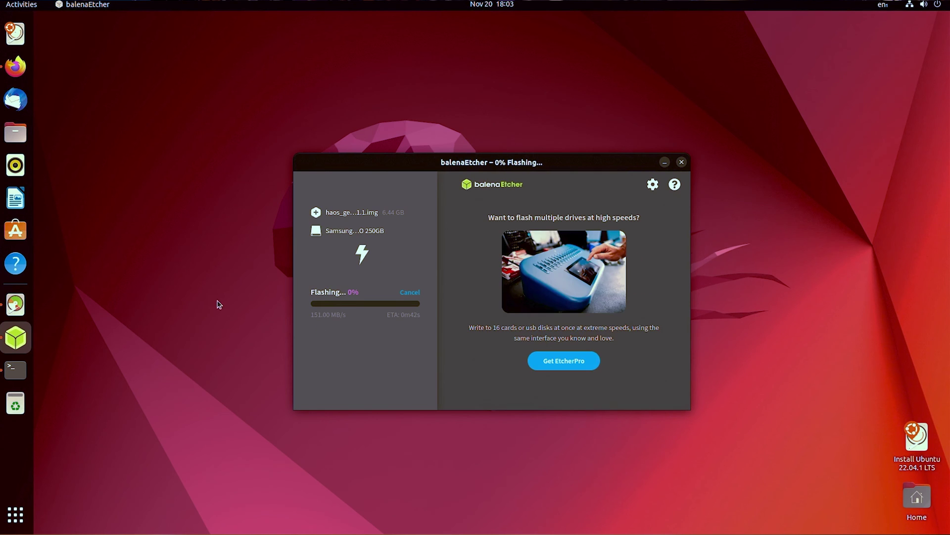